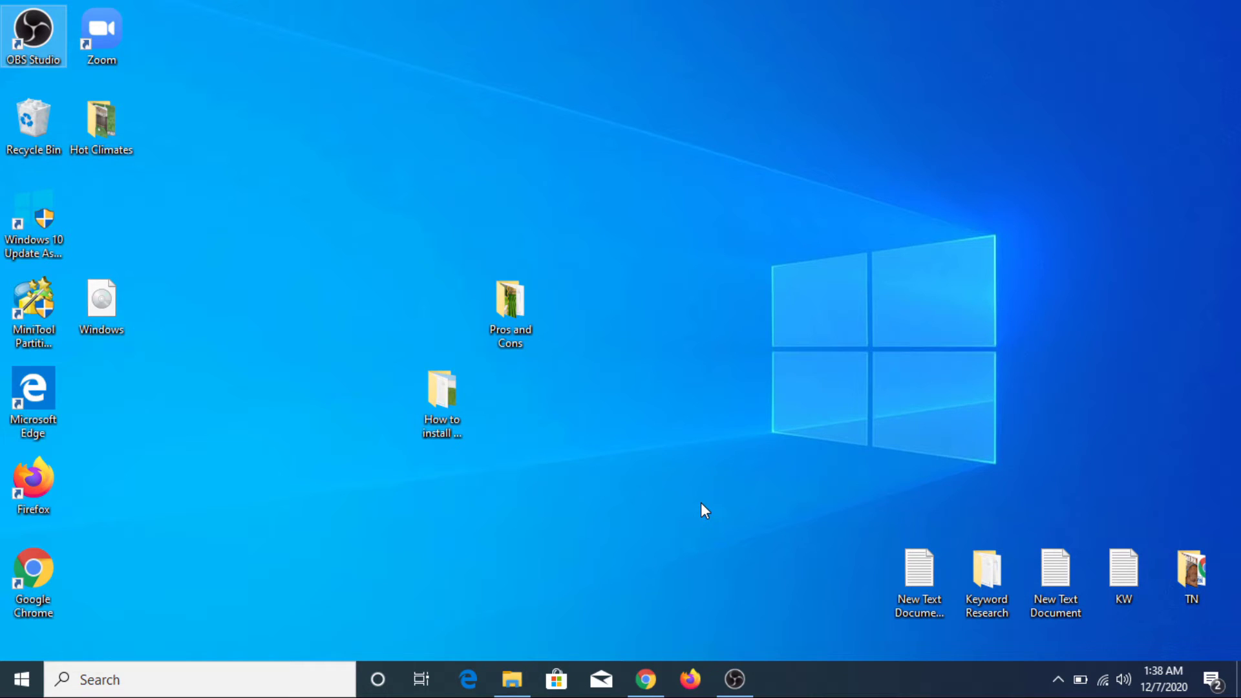
Download the Hard Disk Sentinel Professional Portable zip from the website's download page
{"action": "left_click", "coordinate": [645, 679]}
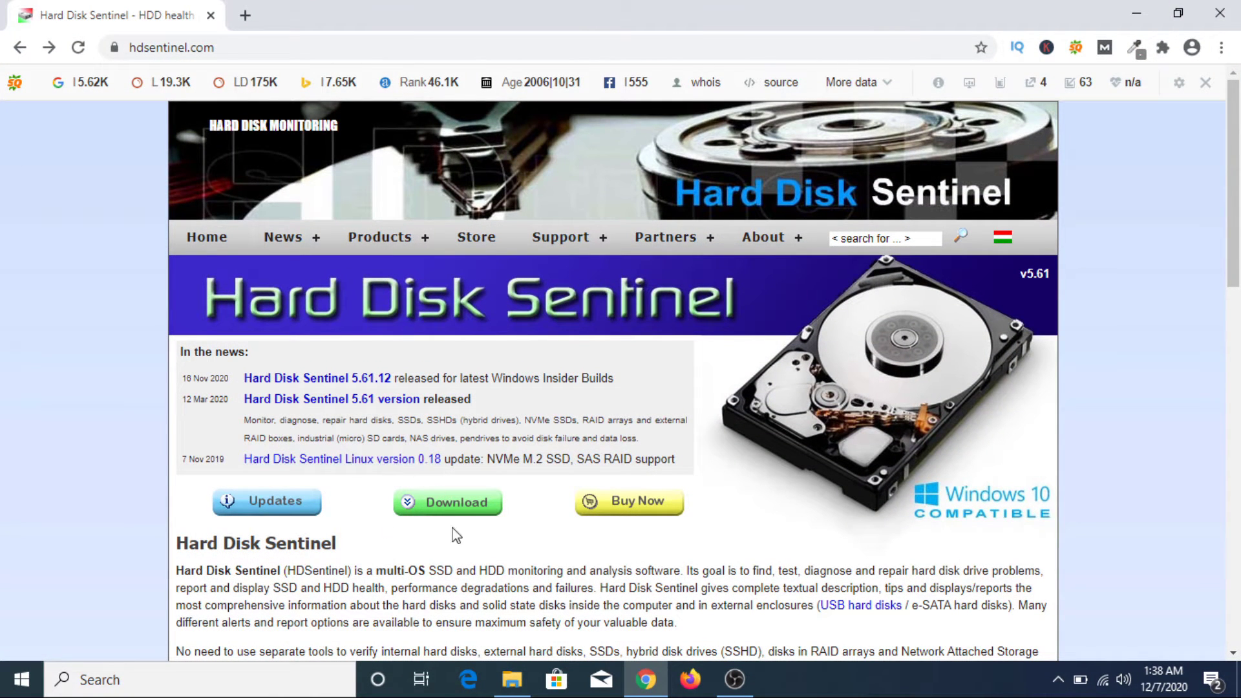
{"action": "left_click", "coordinate": [450, 512]}
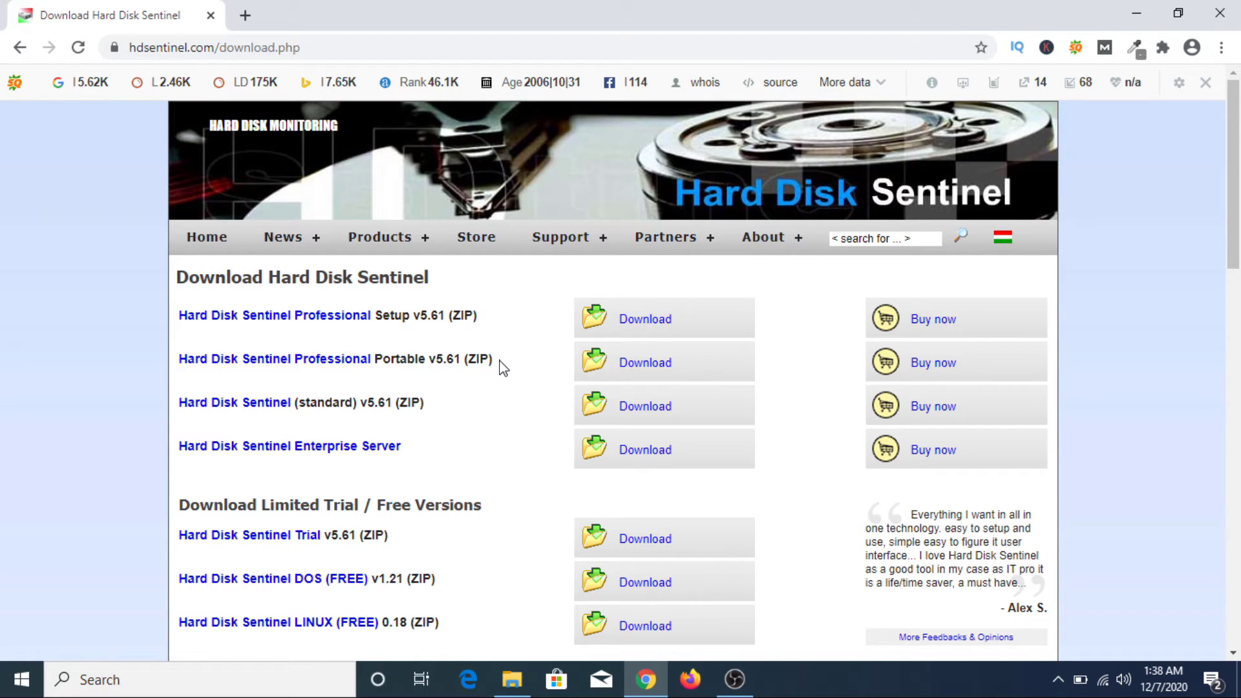
{"action": "left_click", "coordinate": [626, 368]}
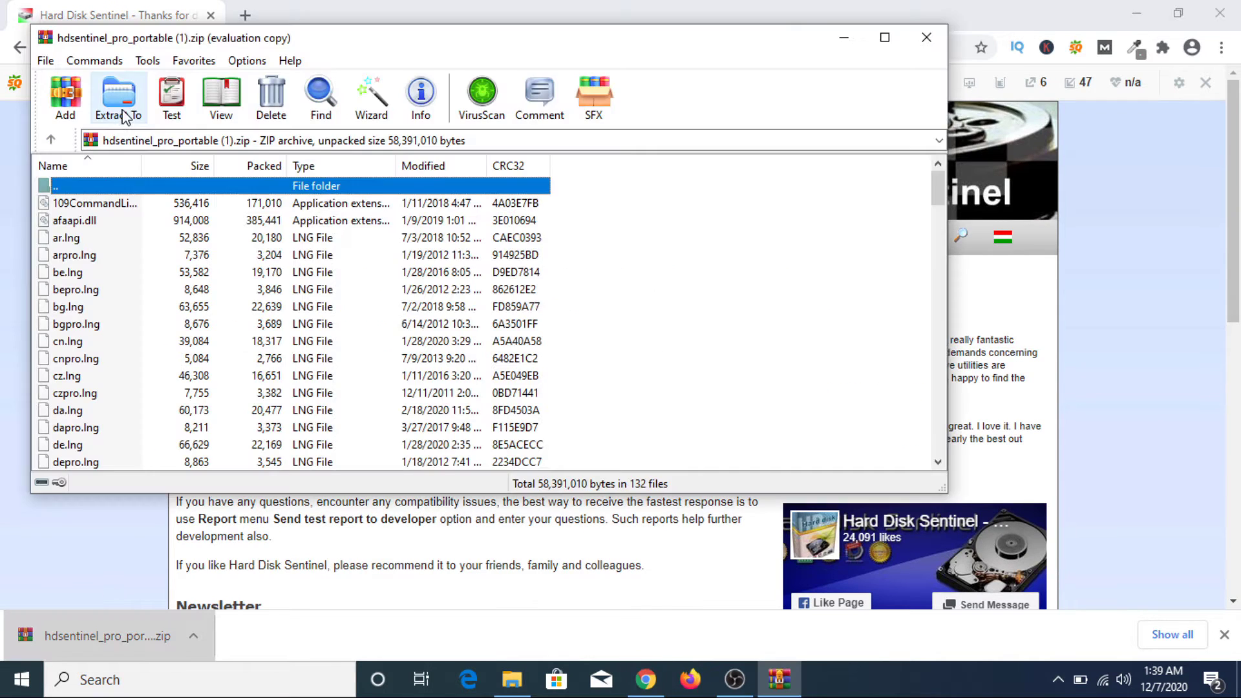
Extract the downloaded zip into the Downloads folder with WinRAR, then close WinRAR
{"action": "left_click", "coordinate": [120, 101]}
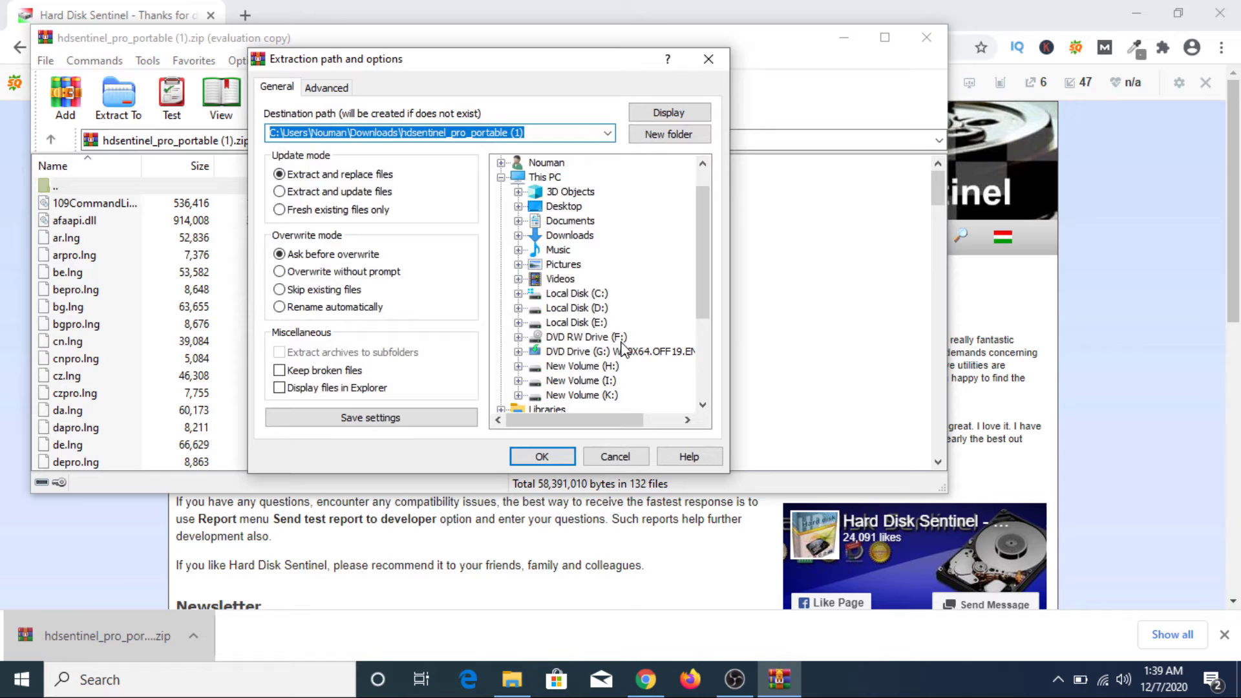
{"action": "left_click", "coordinate": [543, 457]}
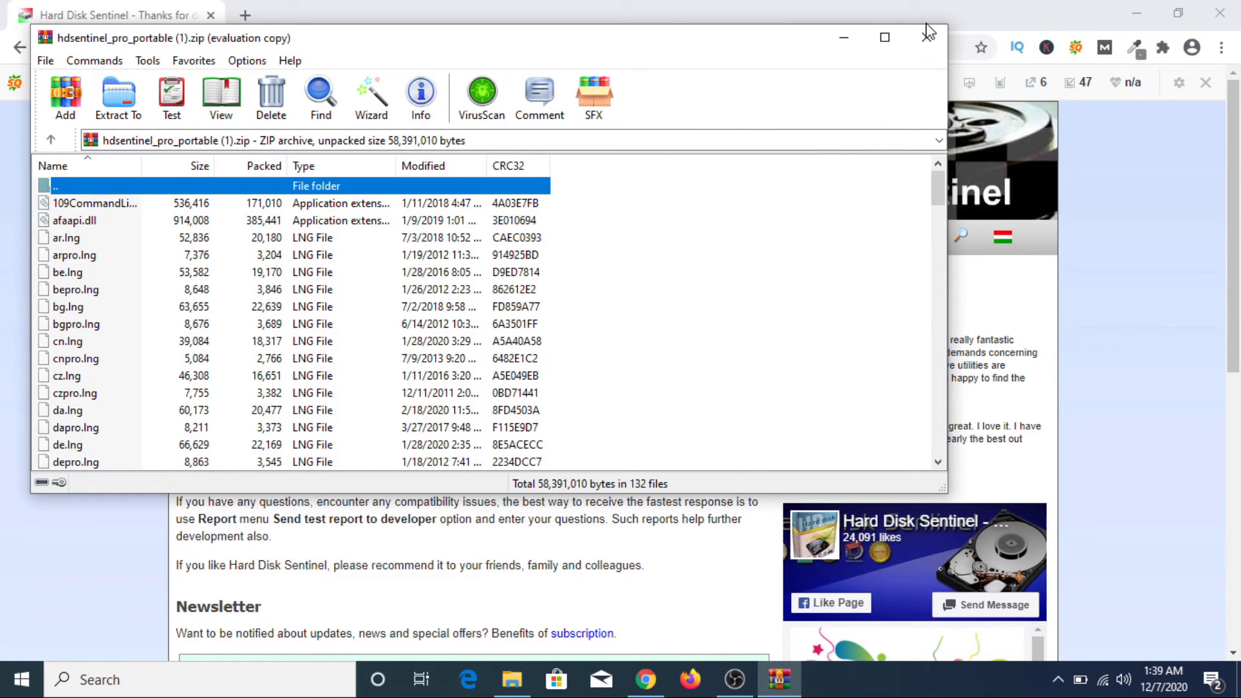
{"action": "left_click", "coordinate": [929, 37]}
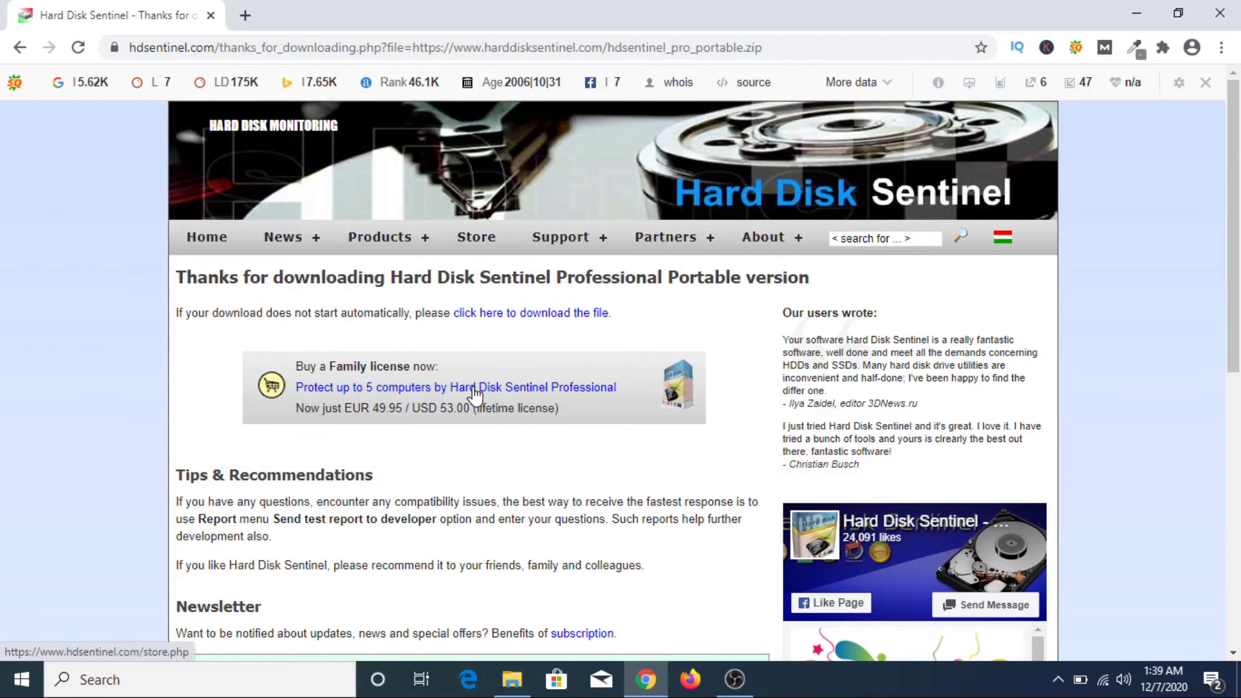
Show the right-click launch options for HDSentinel in the hdsentinel_pro_portable folder
{"action": "left_click", "coordinate": [512, 679]}
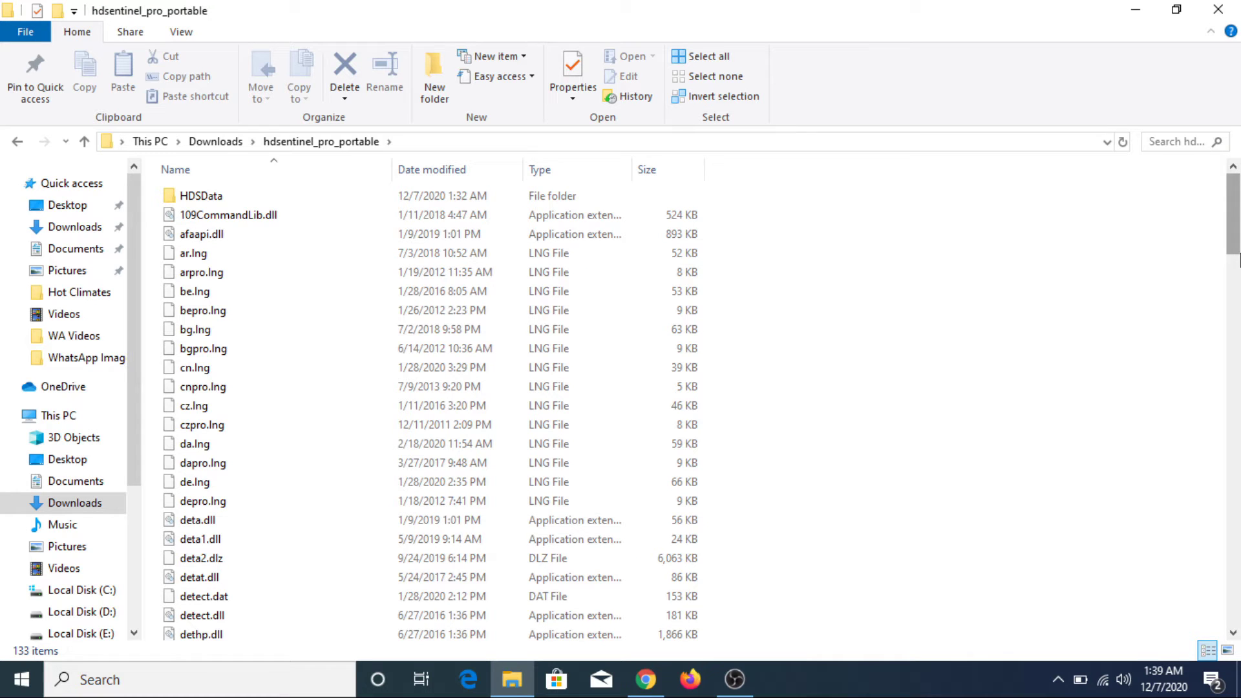
{"action": "mouse_move", "coordinate": [1236, 241]}
{"action": "left_mouse_down"}
{"action": "mouse_move", "coordinate": [1234, 388]}
{"action": "mouse_move", "coordinate": [1206, 410]}
{"action": "left_mouse_up"}
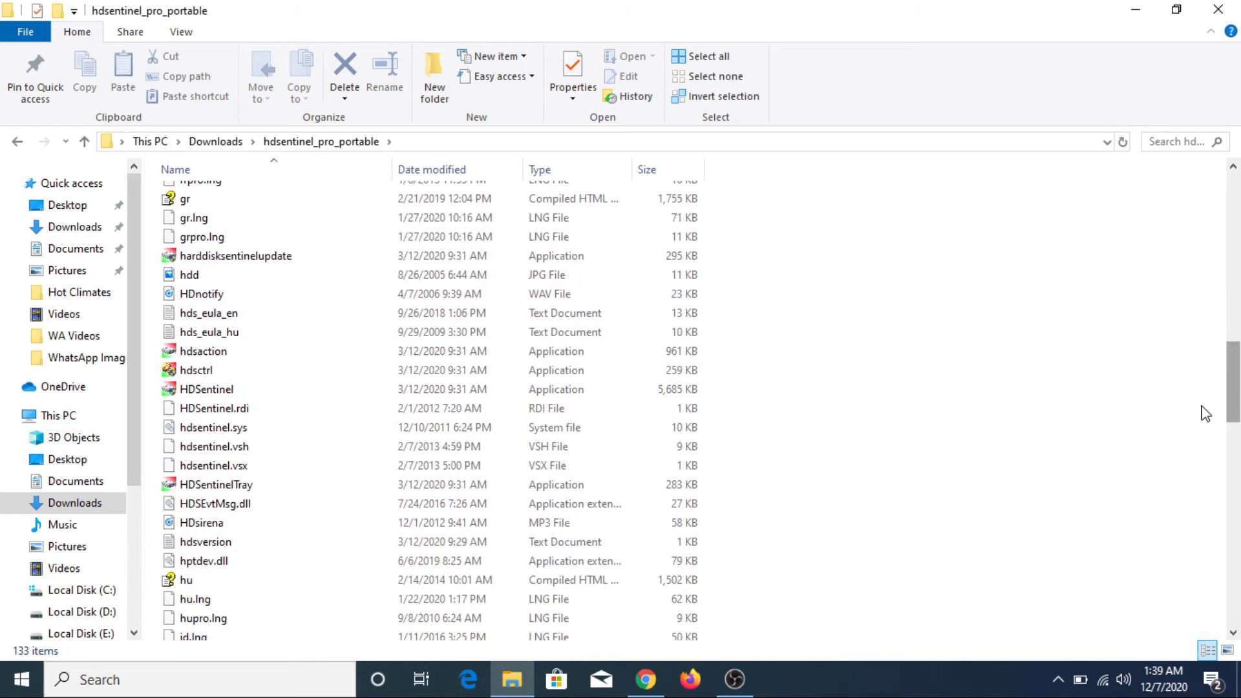
{"action": "right_click", "coordinate": [233, 389]}
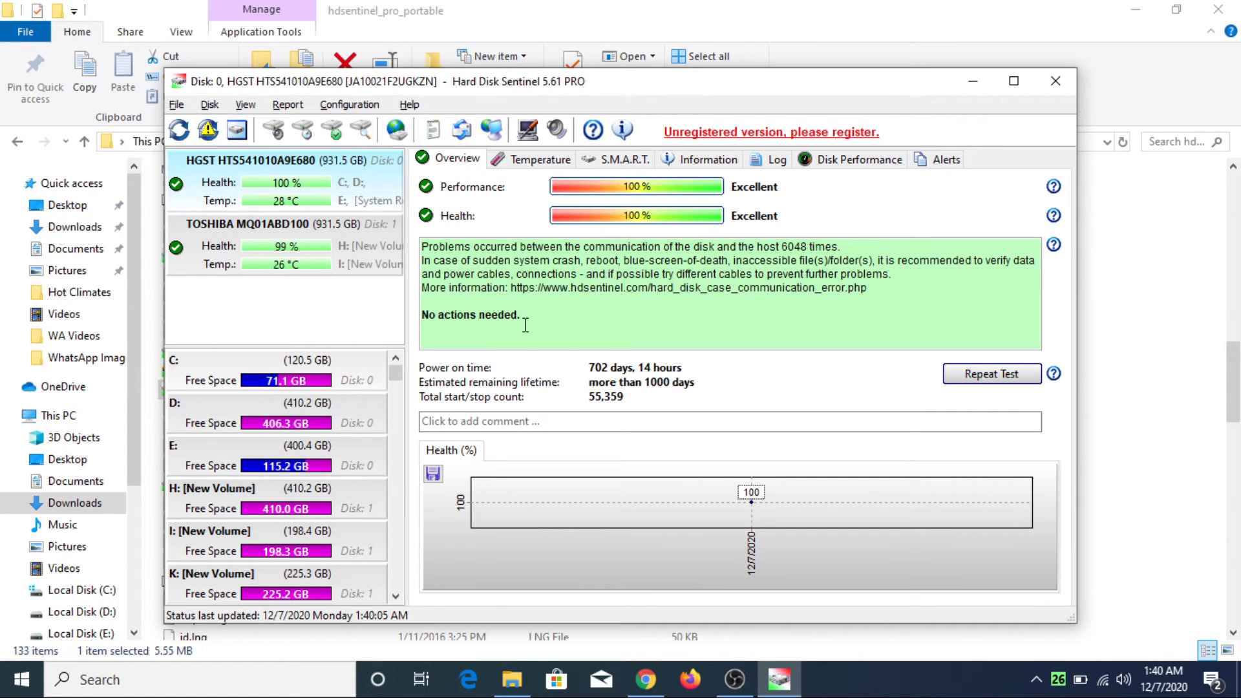
Select the TOSHIBA MQ01ABD100 disk to see its 100% performance and 99% health
{"action": "left_click", "coordinate": [360, 267]}
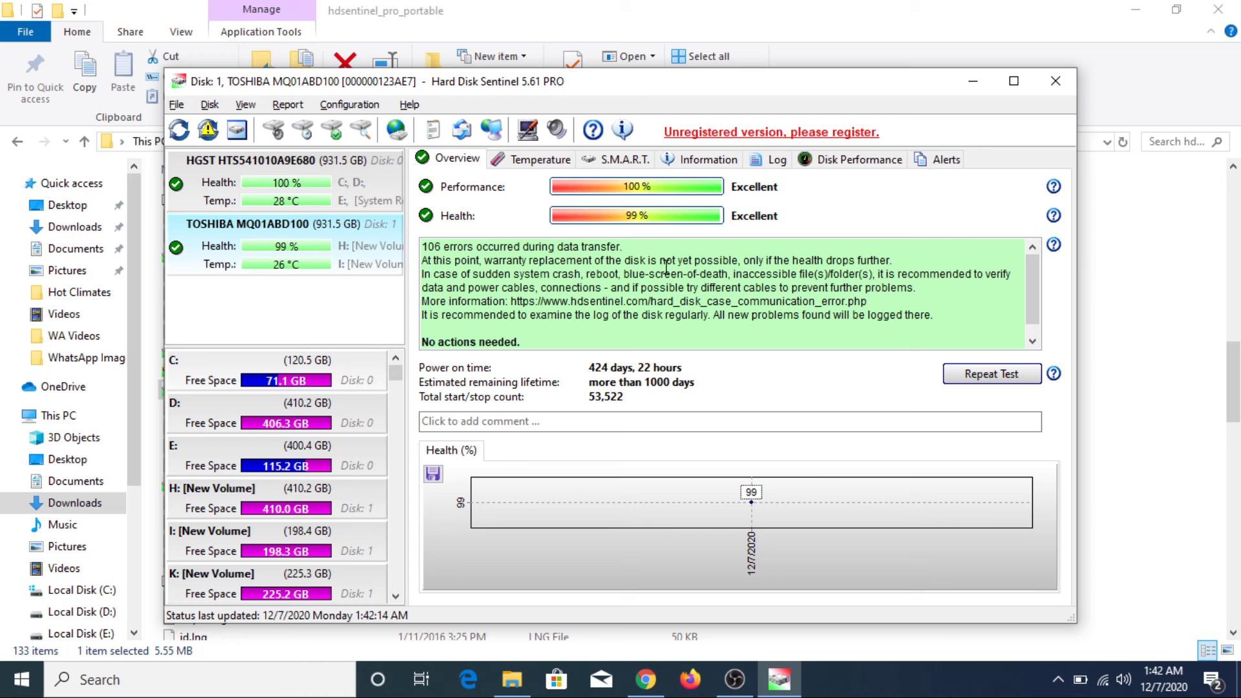
{"action": "left_click", "coordinate": [558, 162]}
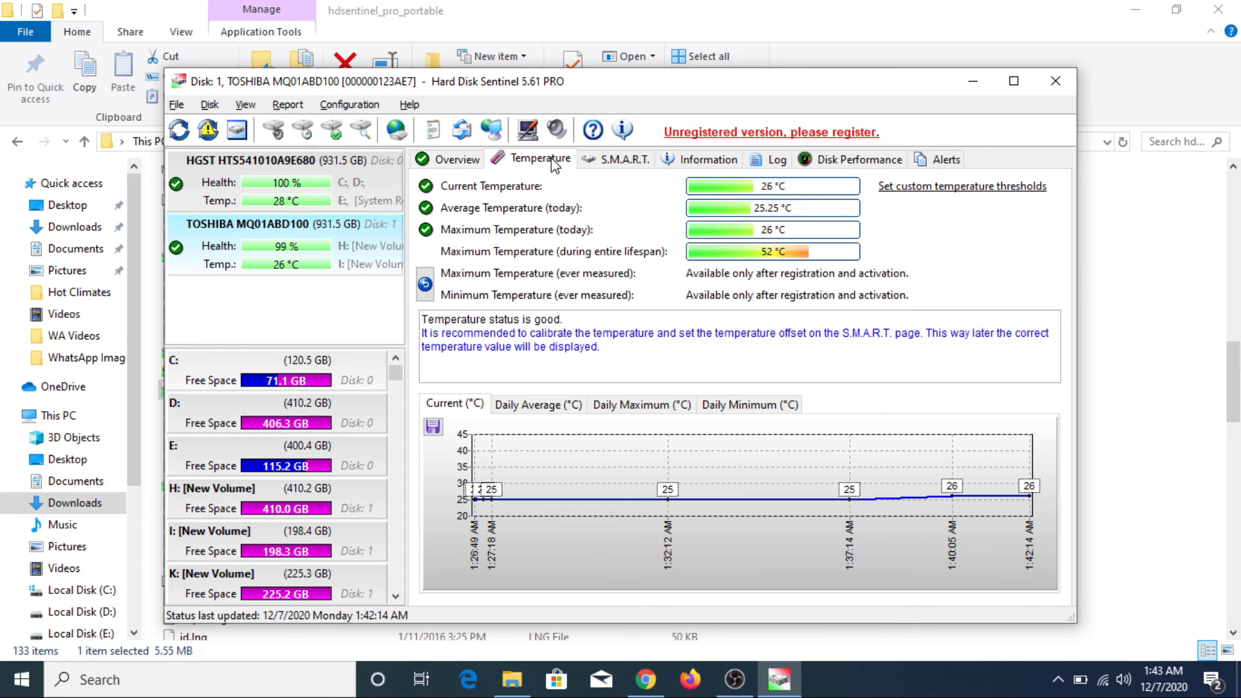
{"action": "left_click", "coordinate": [685, 160]}
{"action": "left_click", "coordinate": [452, 159]}
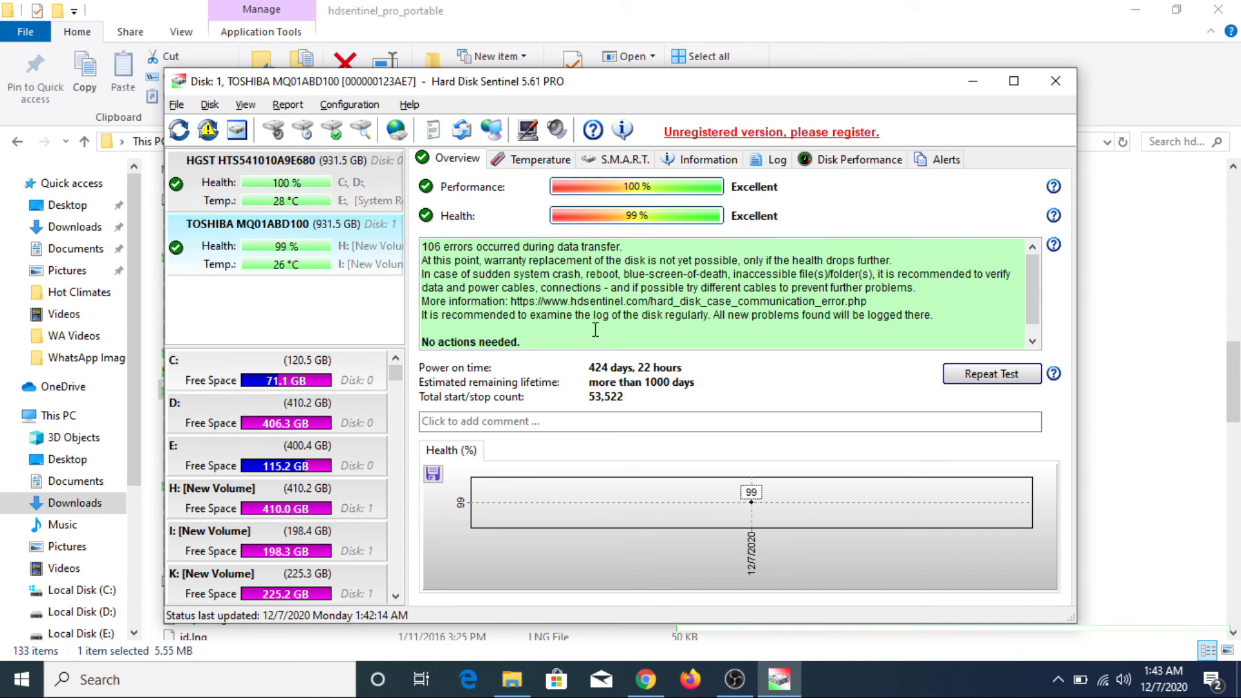